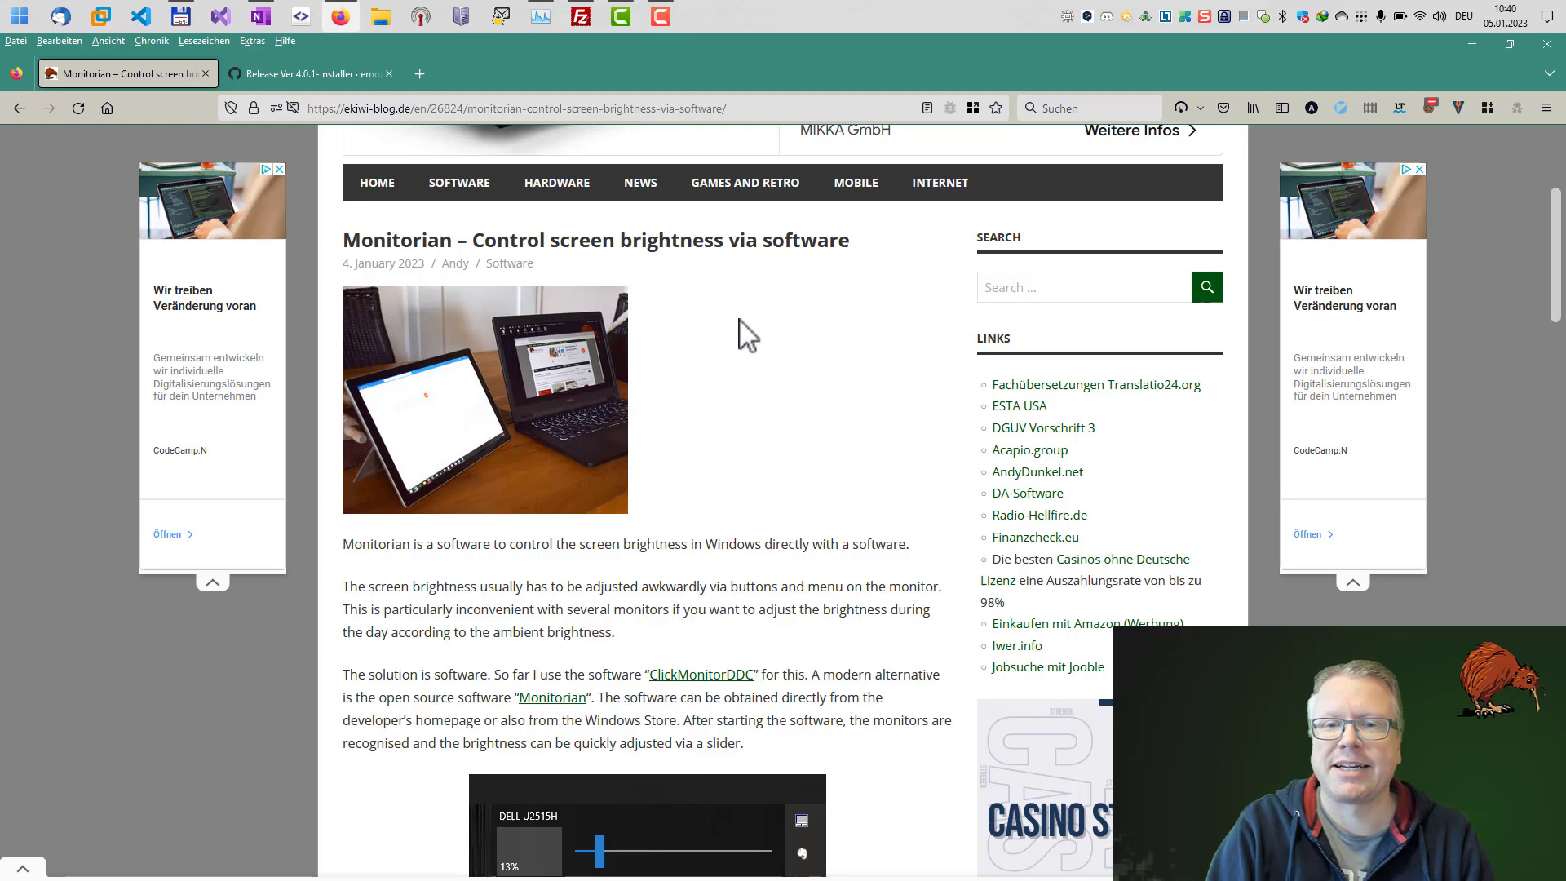
pyautogui.scroll(-2, 748, 336)
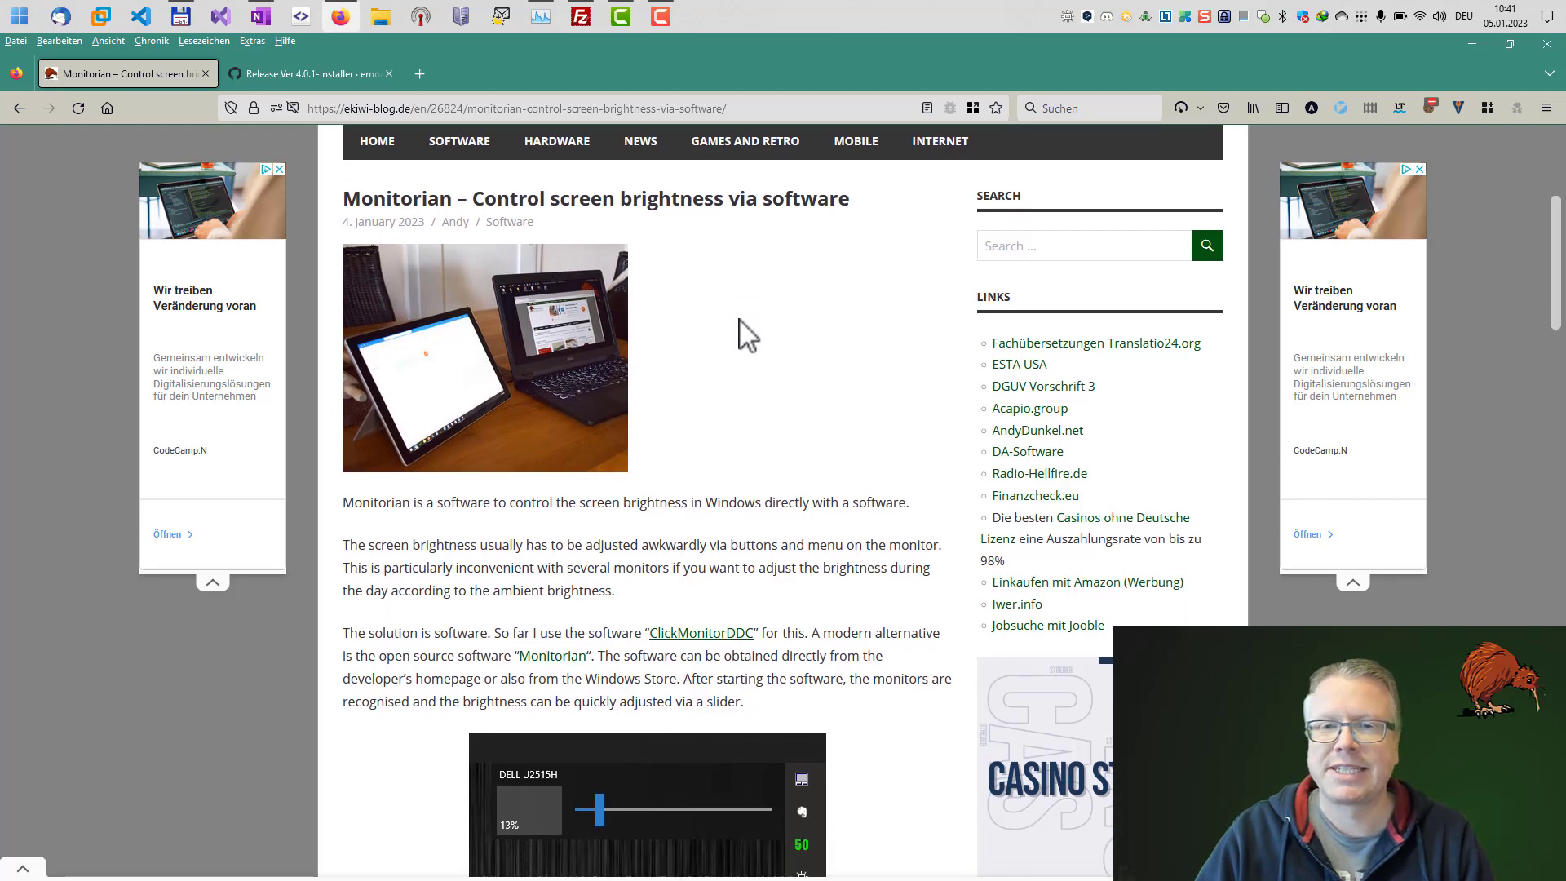
pyautogui.scroll(-4, 748, 336)
pyautogui.scroll(-2, 748, 336)
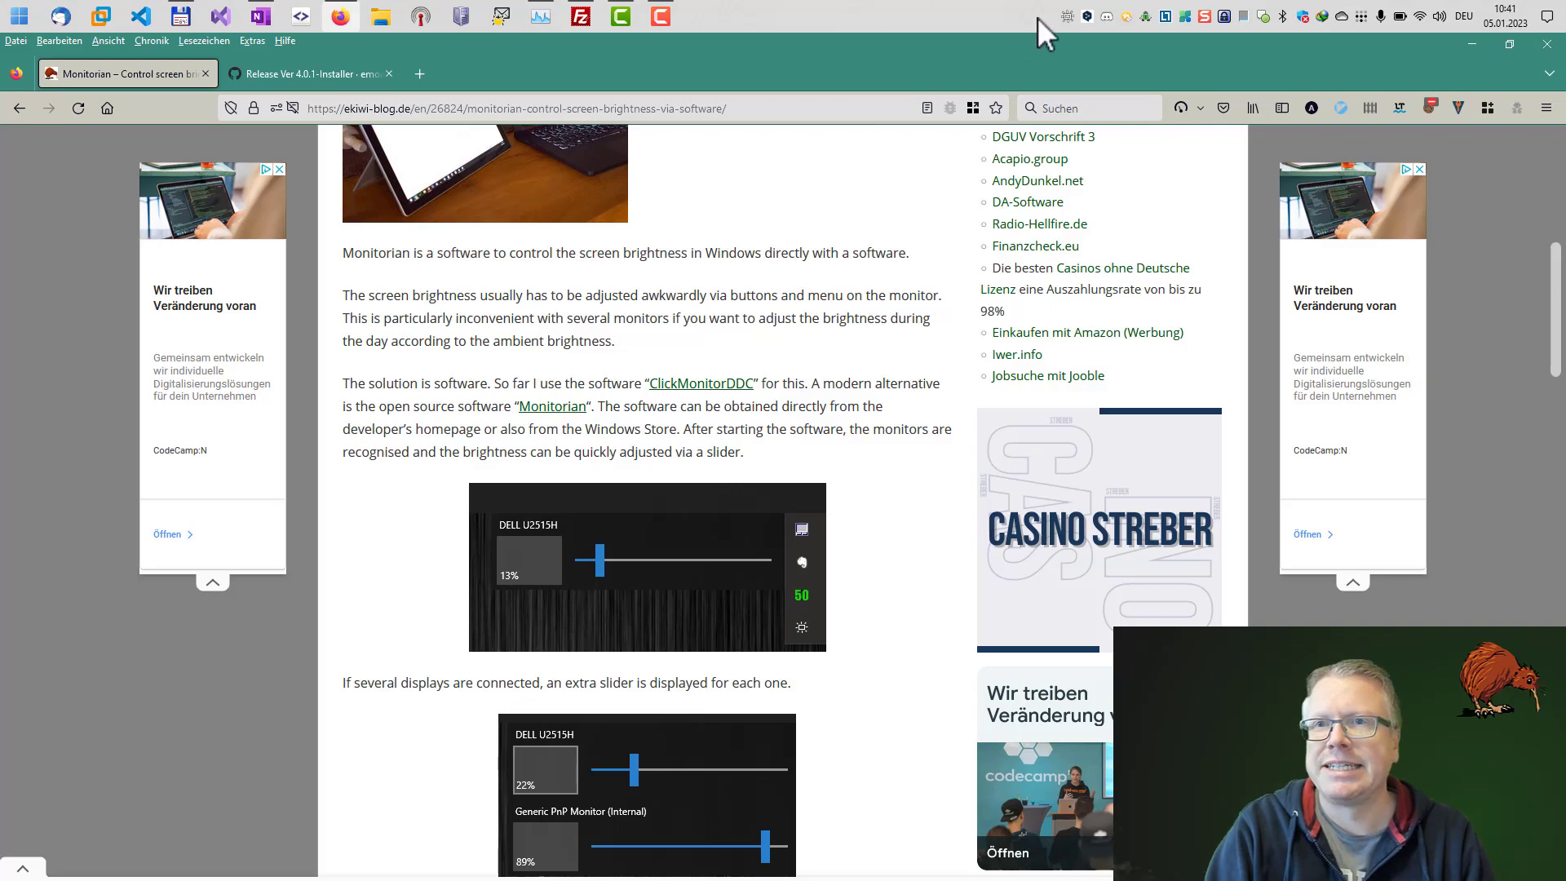
# Dim the laptop display to 0% and back to near full, raise Z1 to 79%, lower the first display
pyautogui.click(1063, 13)
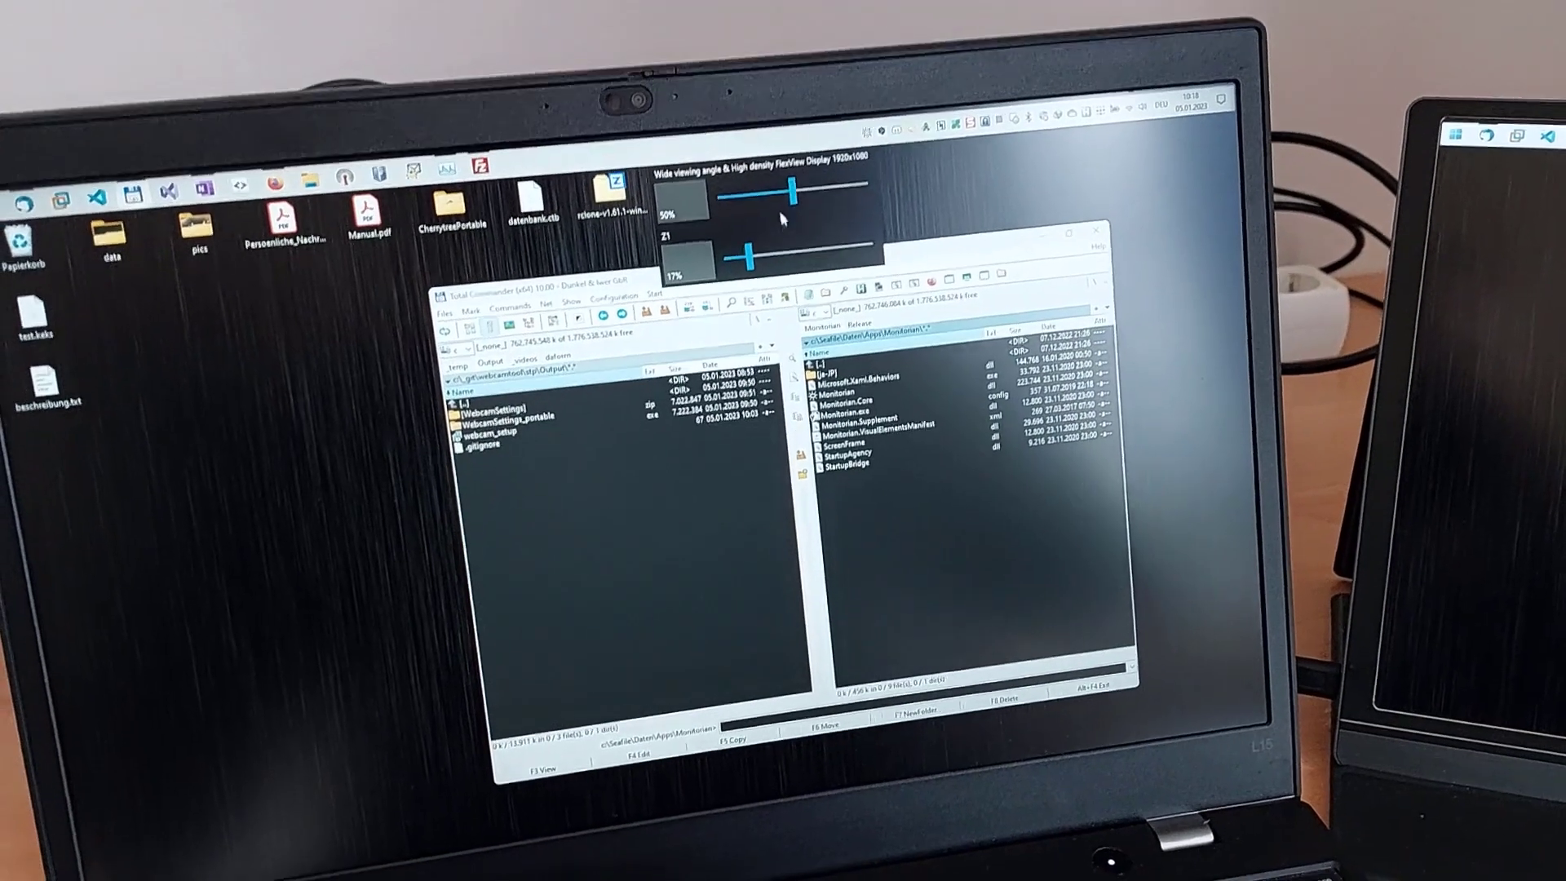
pyautogui.moveTo(795, 171); pyautogui.dragTo(720, 174)
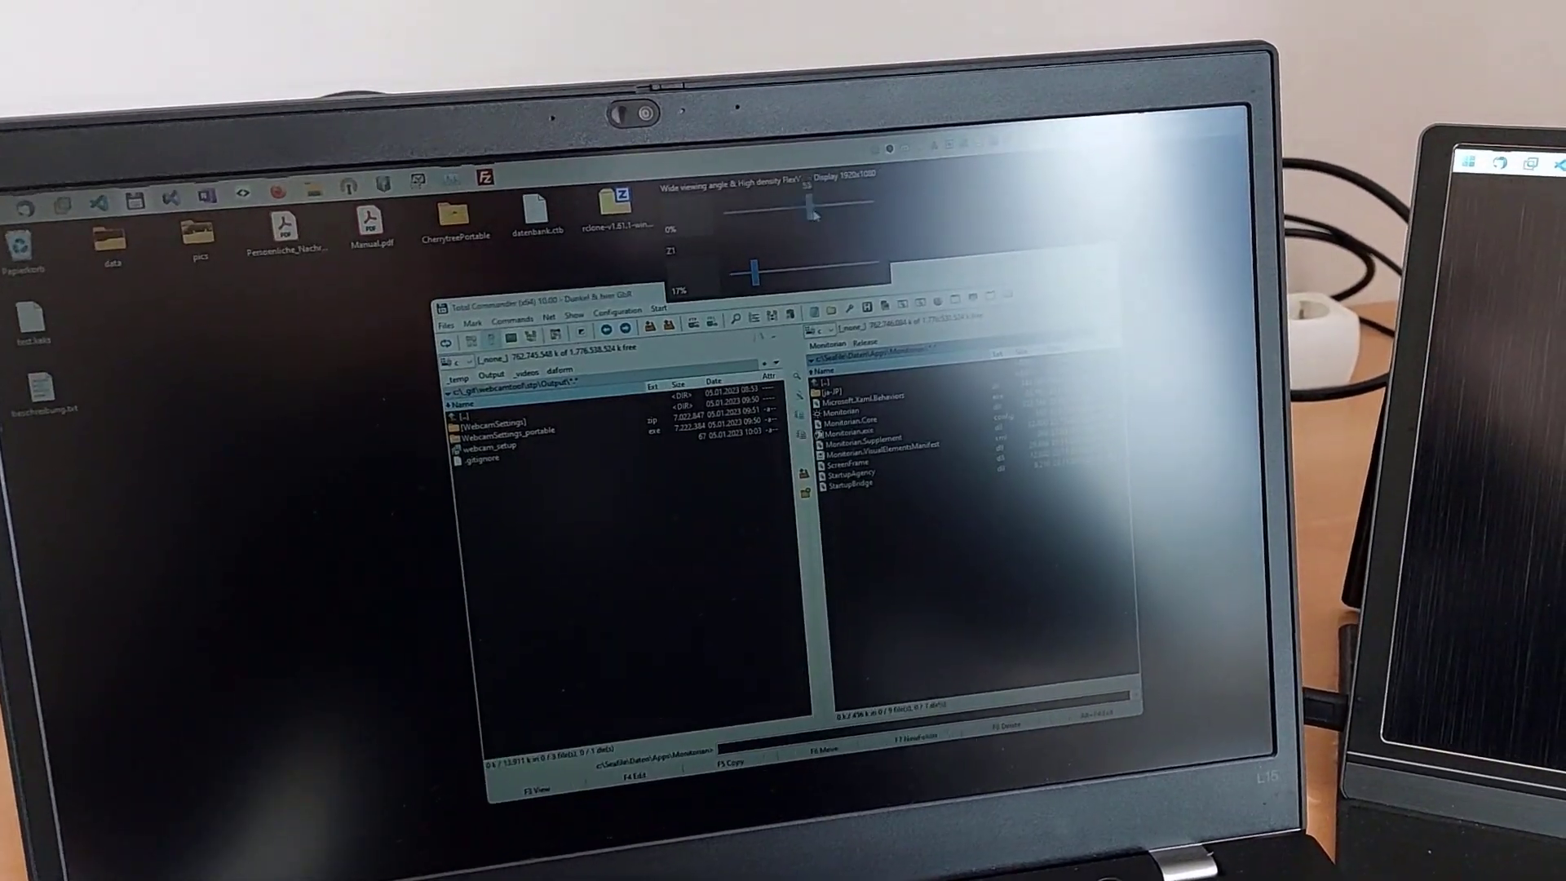
pyautogui.moveTo(725, 211); pyautogui.dragTo(818, 216)
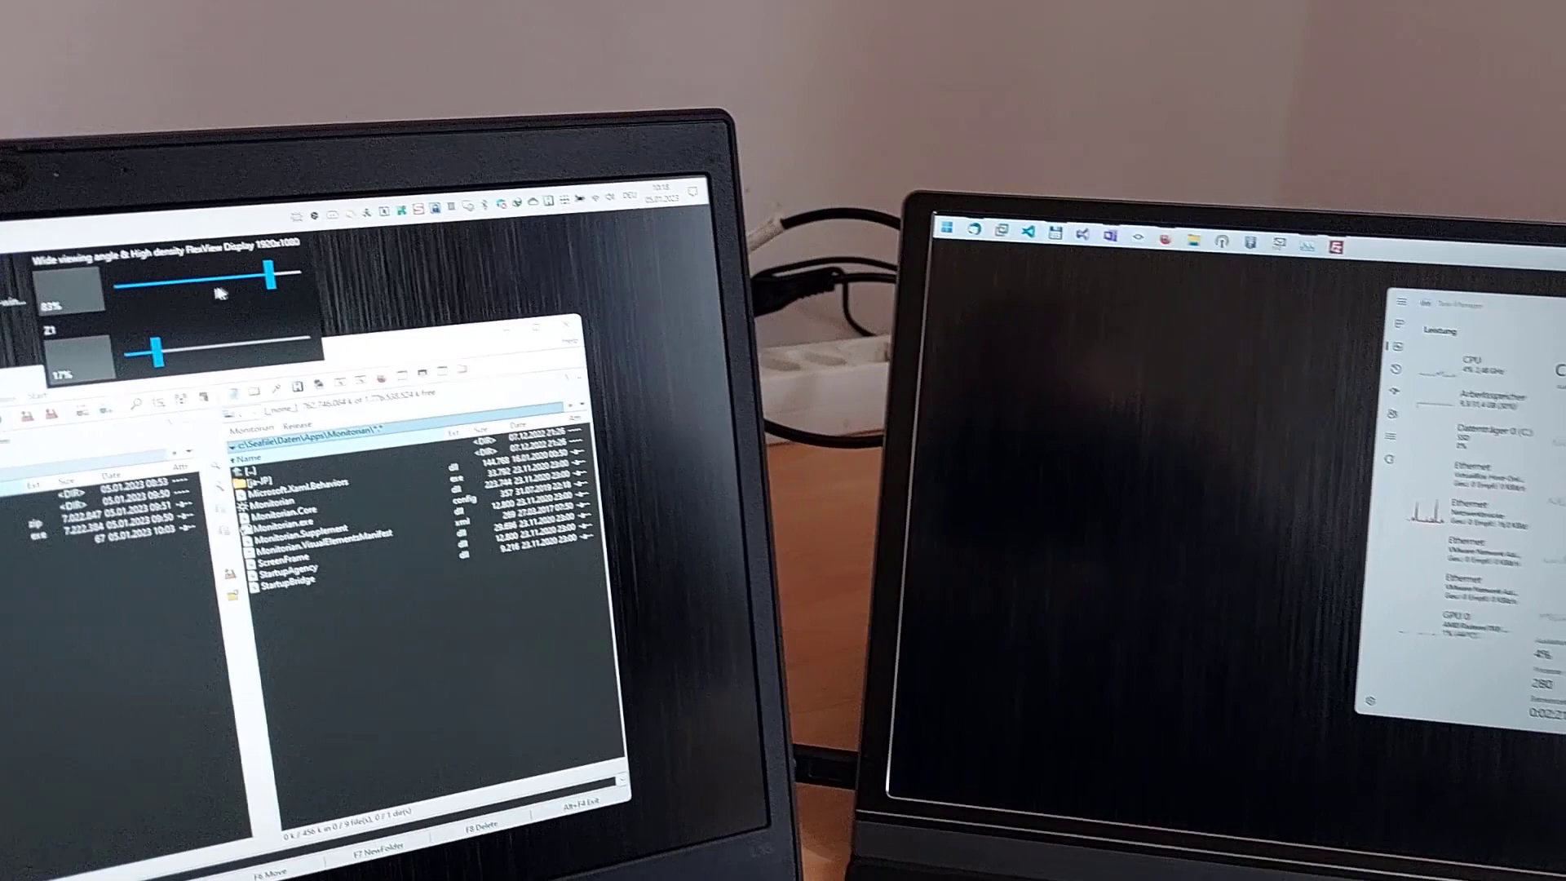
pyautogui.moveTo(135, 391); pyautogui.dragTo(262, 390)
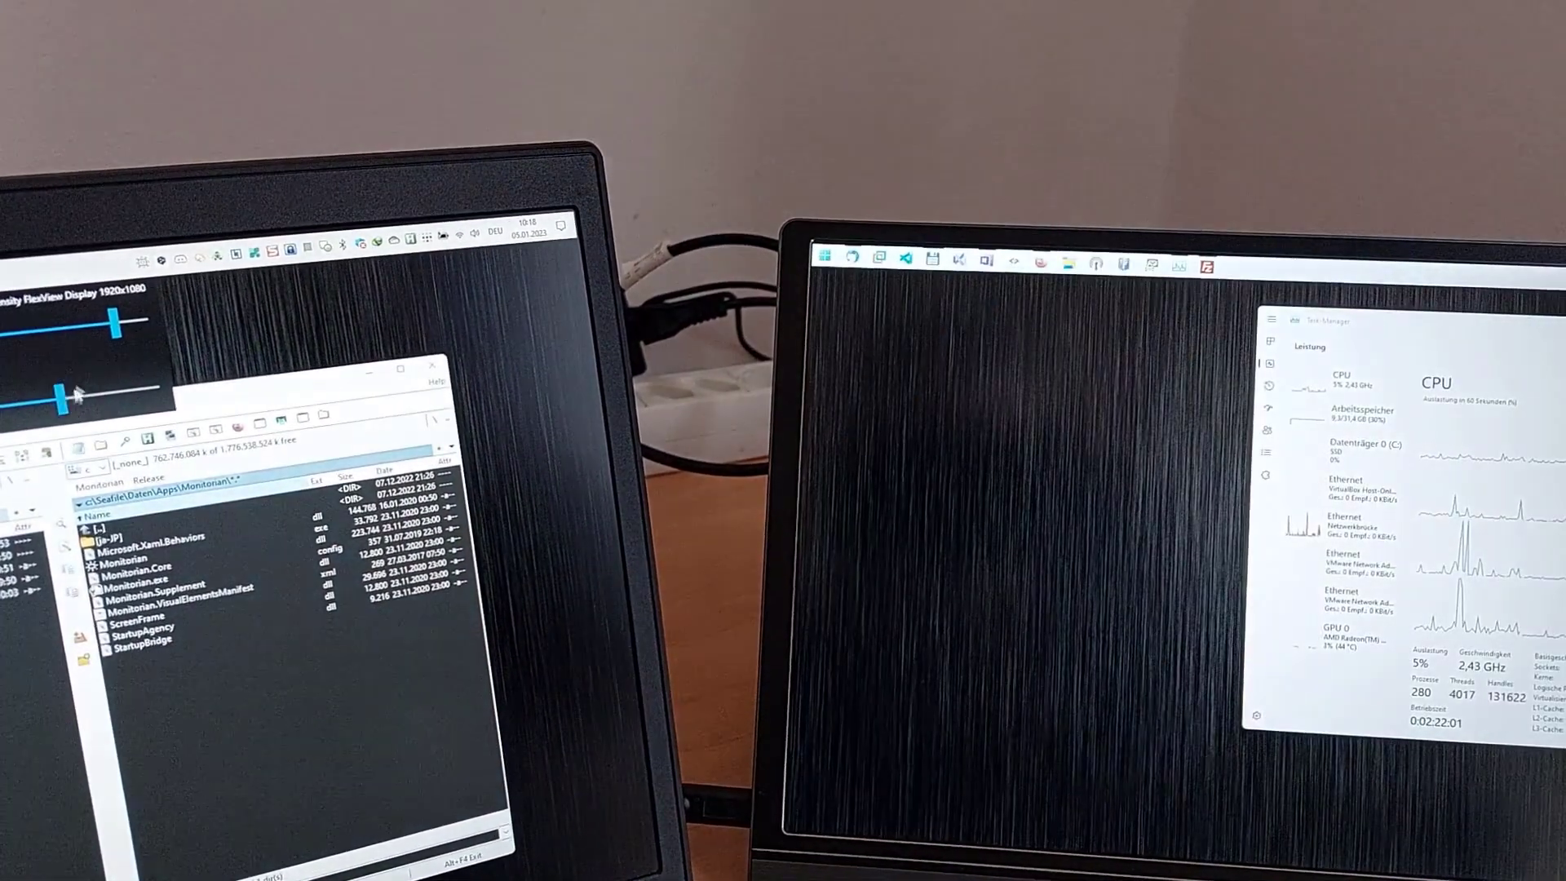
pyautogui.moveTo(114, 325); pyautogui.dragTo(53, 333)
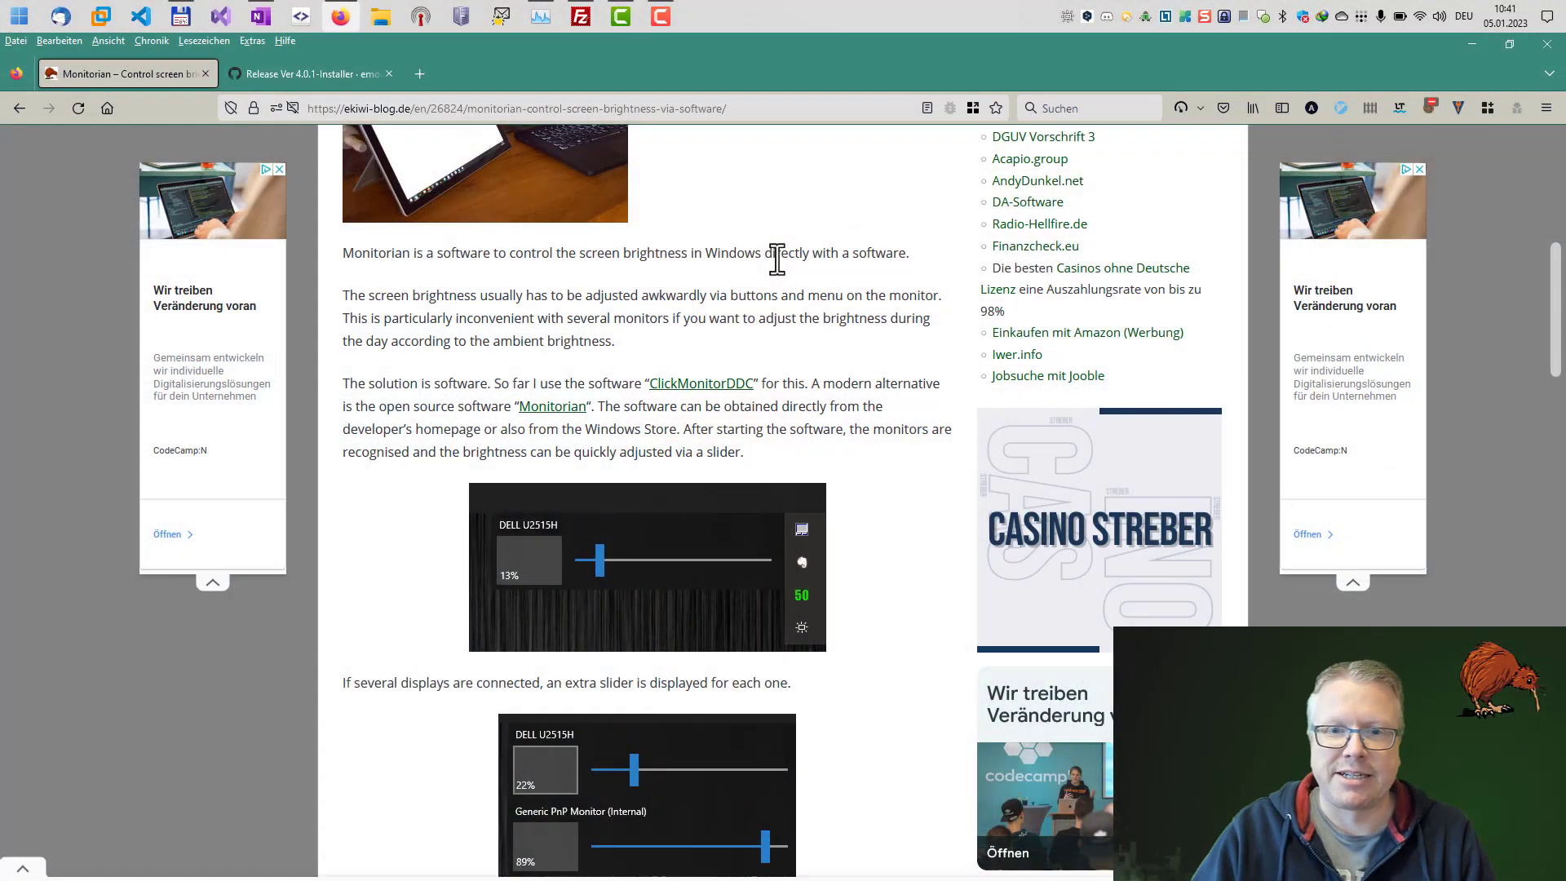
pyautogui.scroll(-3, 776, 259)
pyautogui.scroll(-4, 777, 258)
pyautogui.scroll(-3, 777, 258)
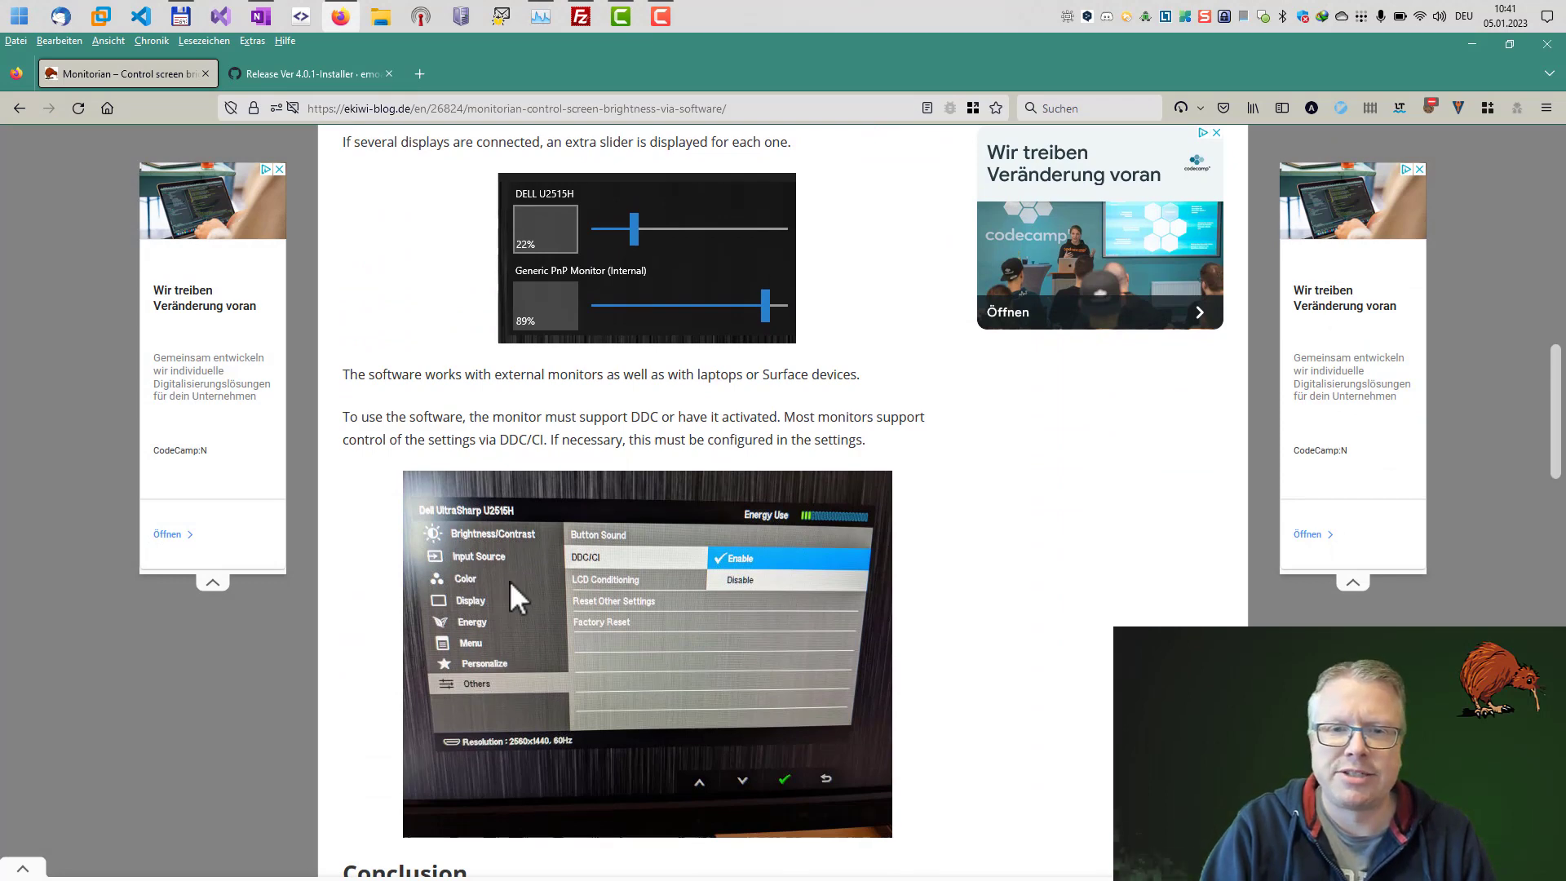
pyautogui.scroll(-2, 591, 559)
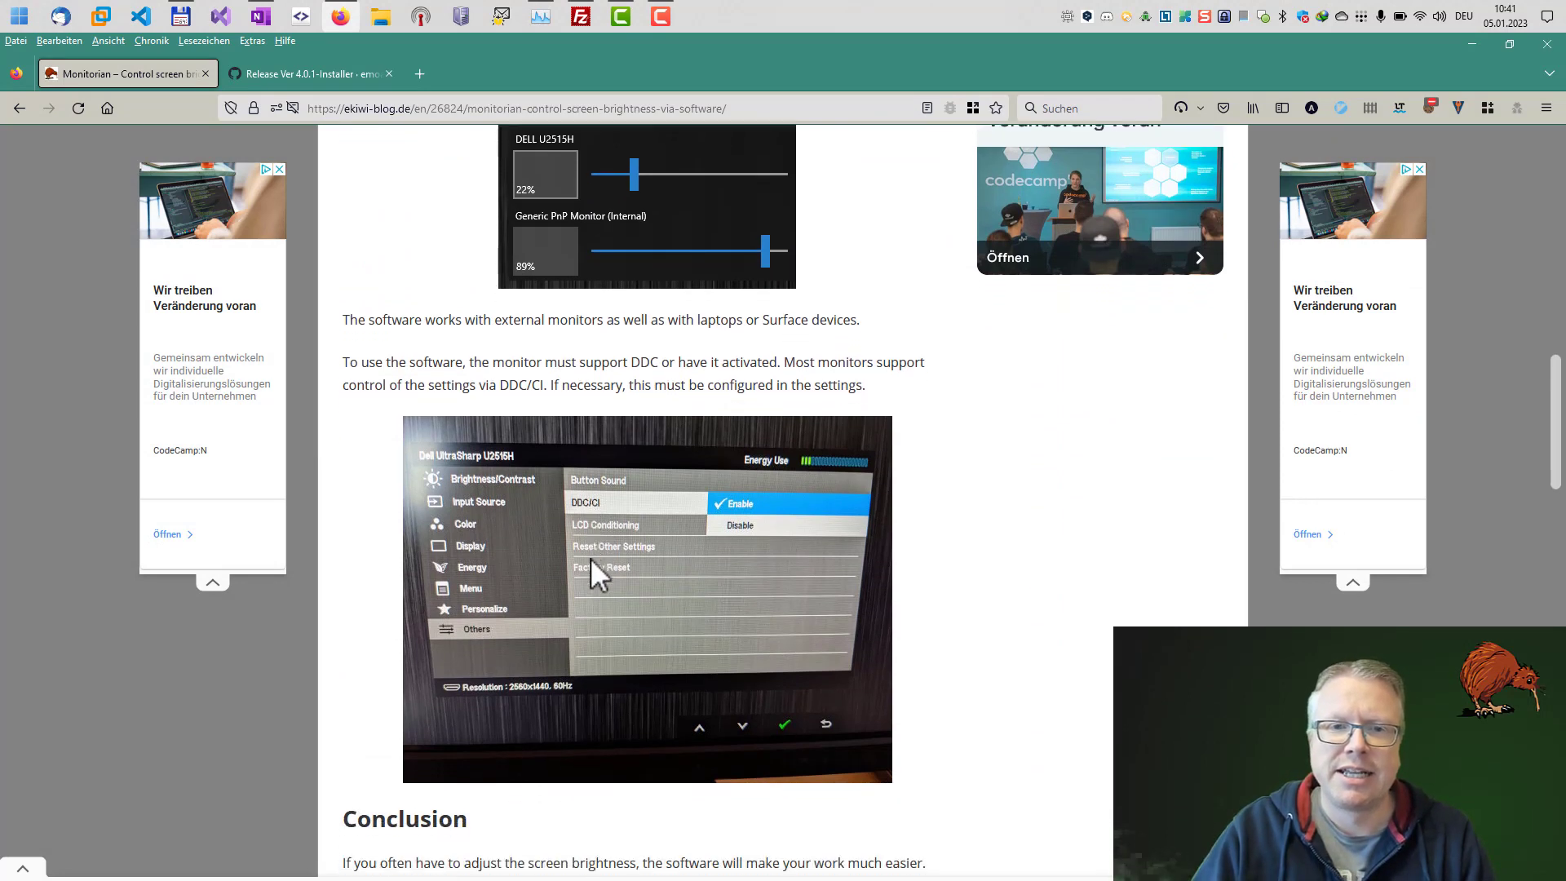
pyautogui.scroll(-2, 592, 559)
# Enlarge the DDC/CI monitor settings photo in the article, then close it
pyautogui.click(591, 558)
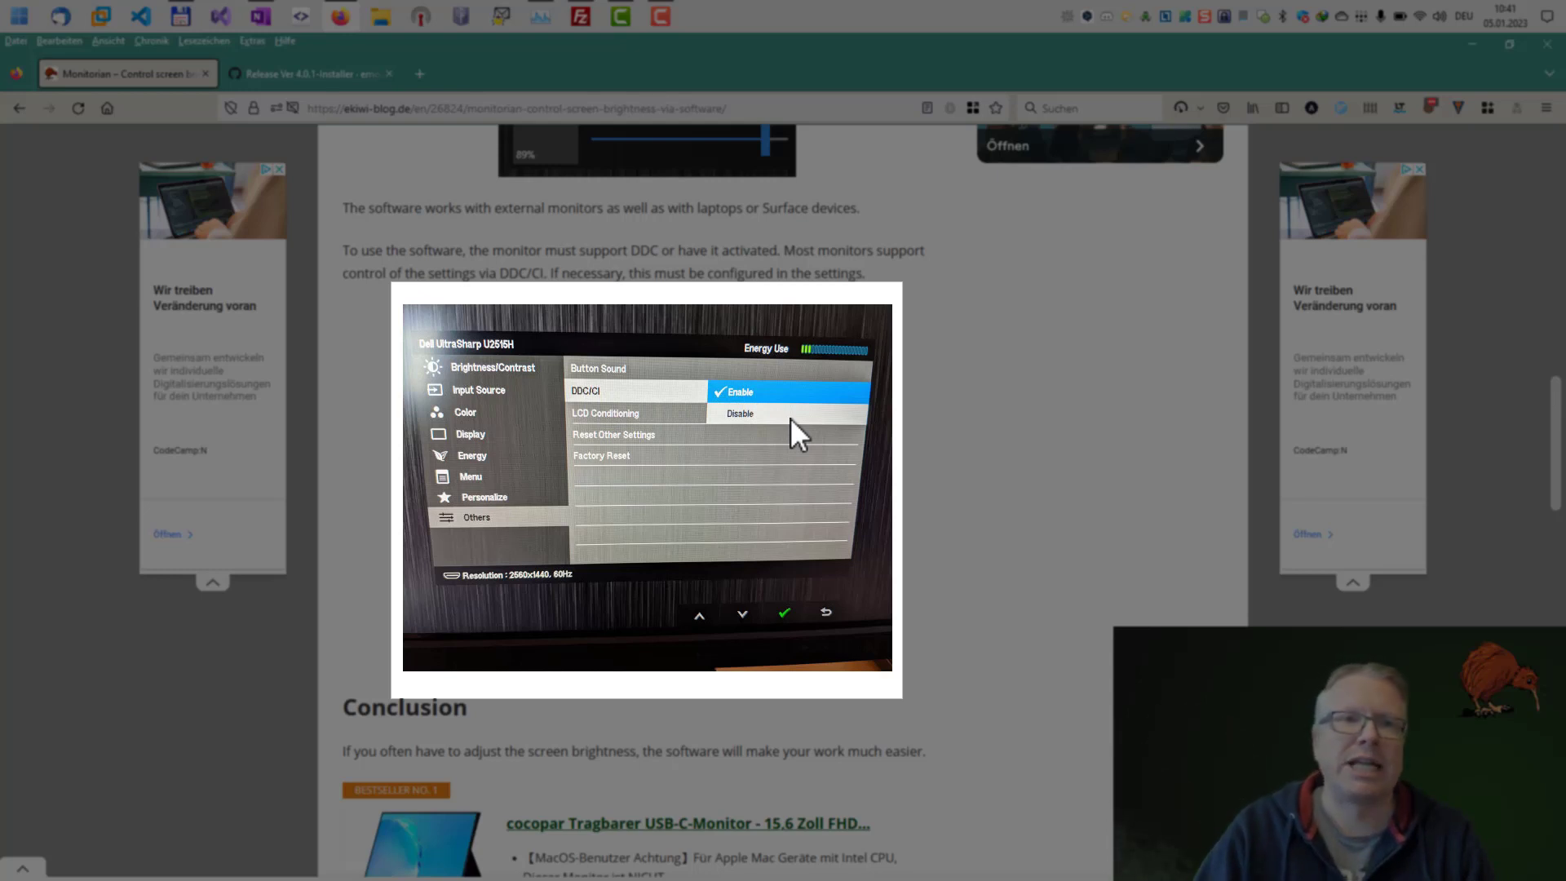
pyautogui.press('Escape')
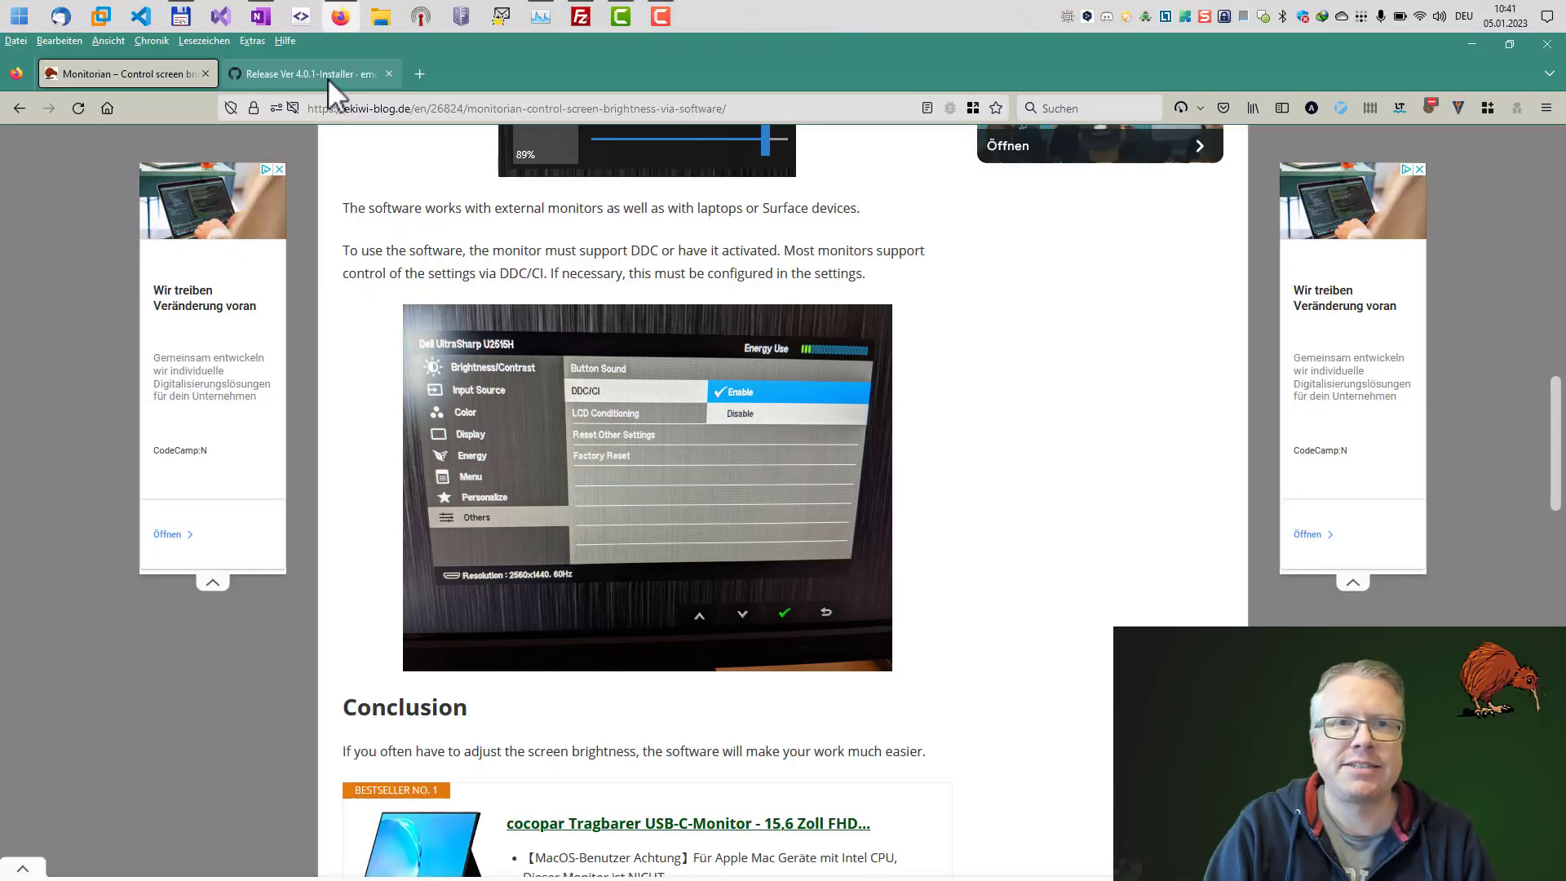
# Go from the Monitorian repository's main page to its latest Ver 4.0.1-Installer release
pyautogui.click(329, 78)
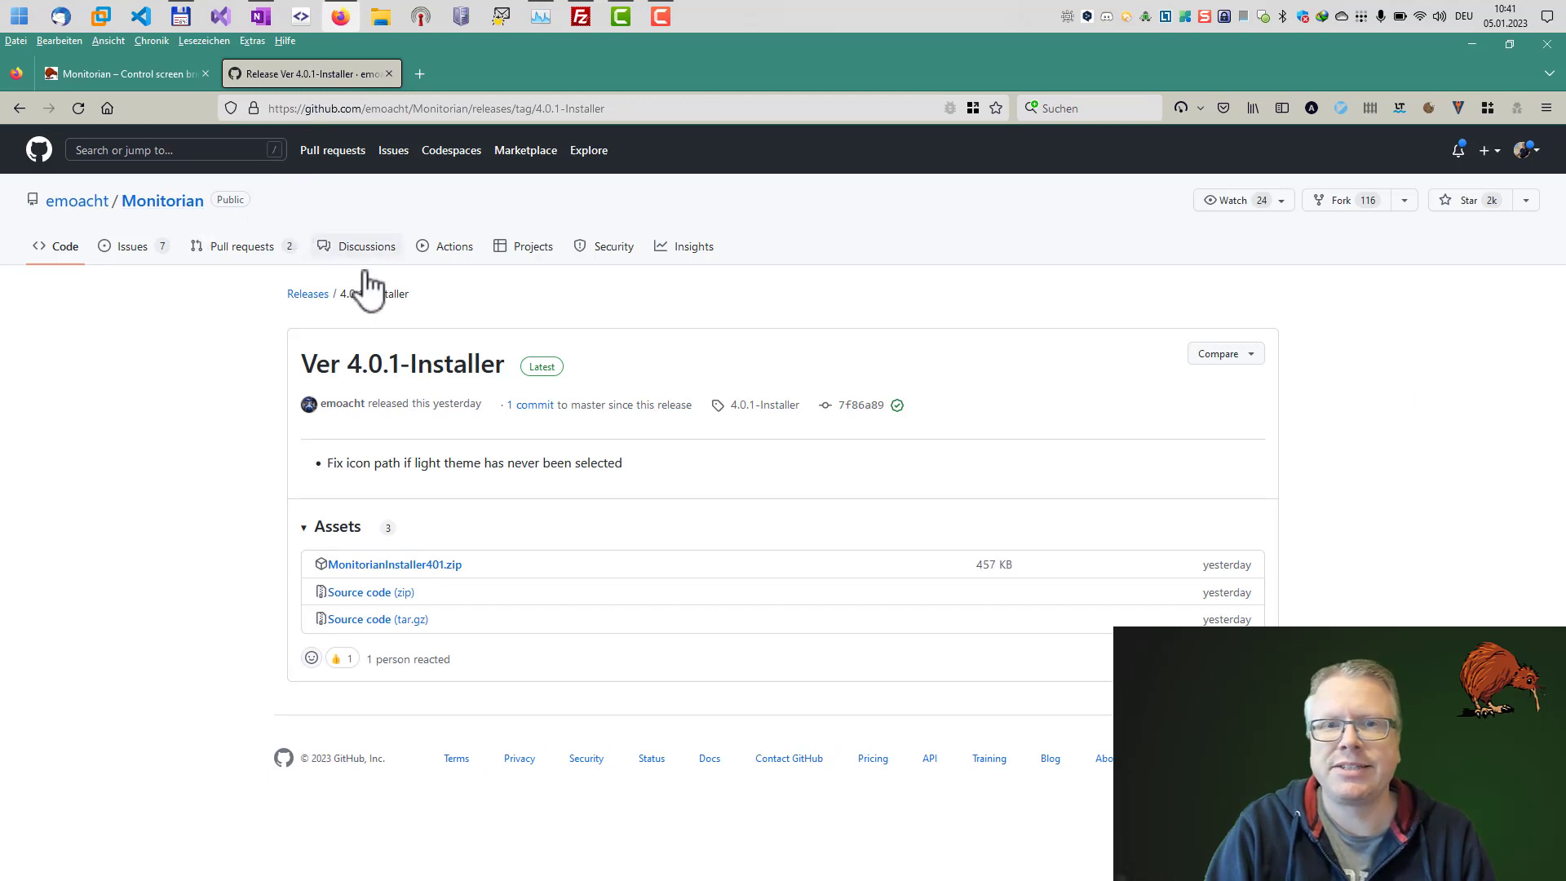
pyautogui.click(164, 201)
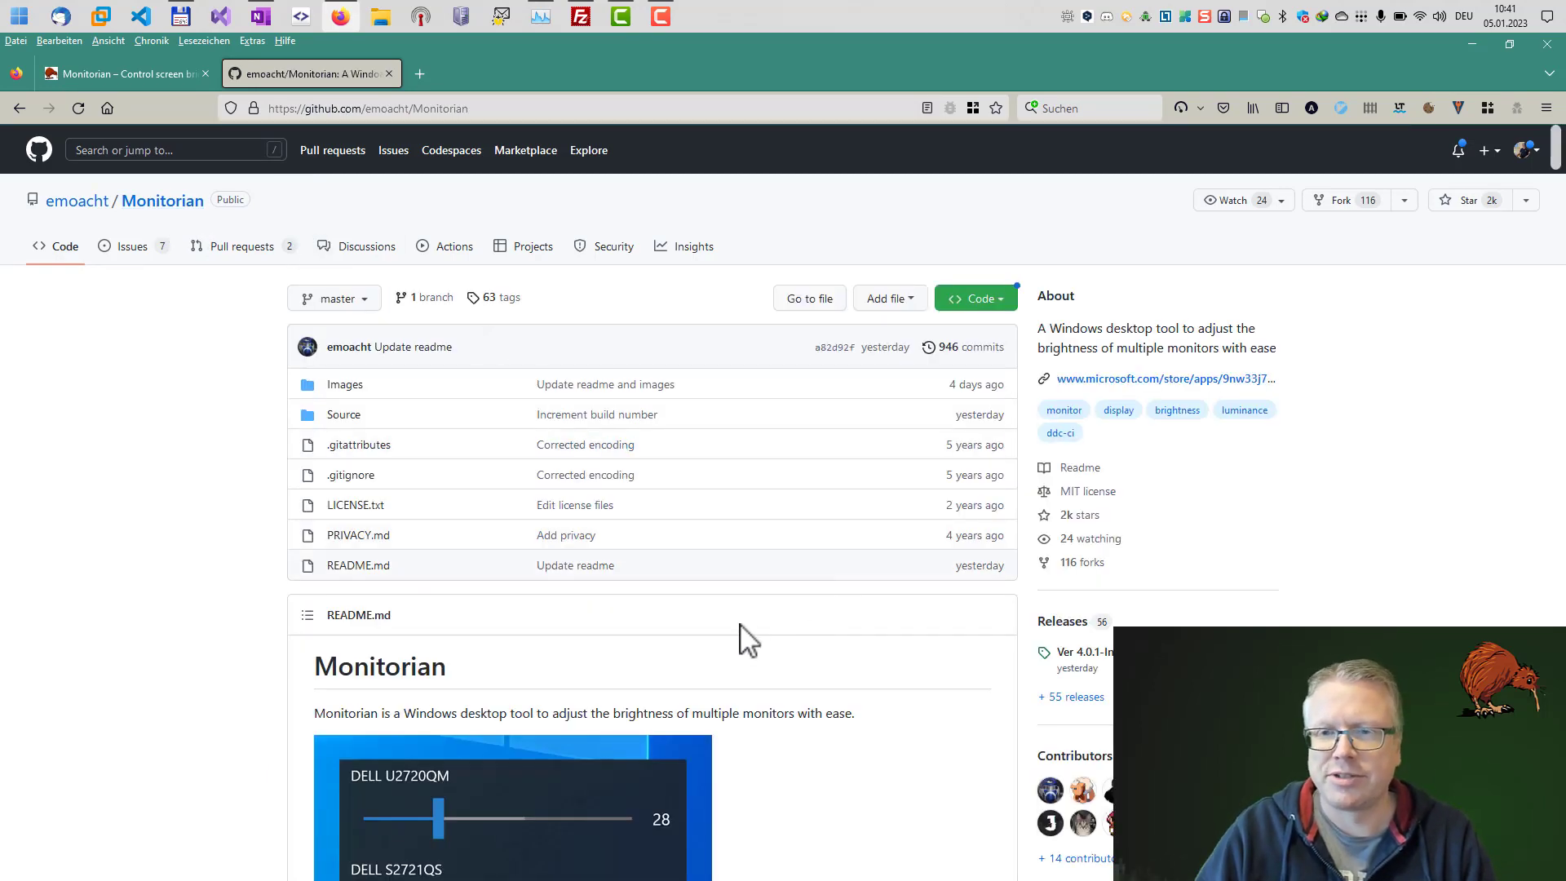
pyautogui.scroll(-1, 750, 639)
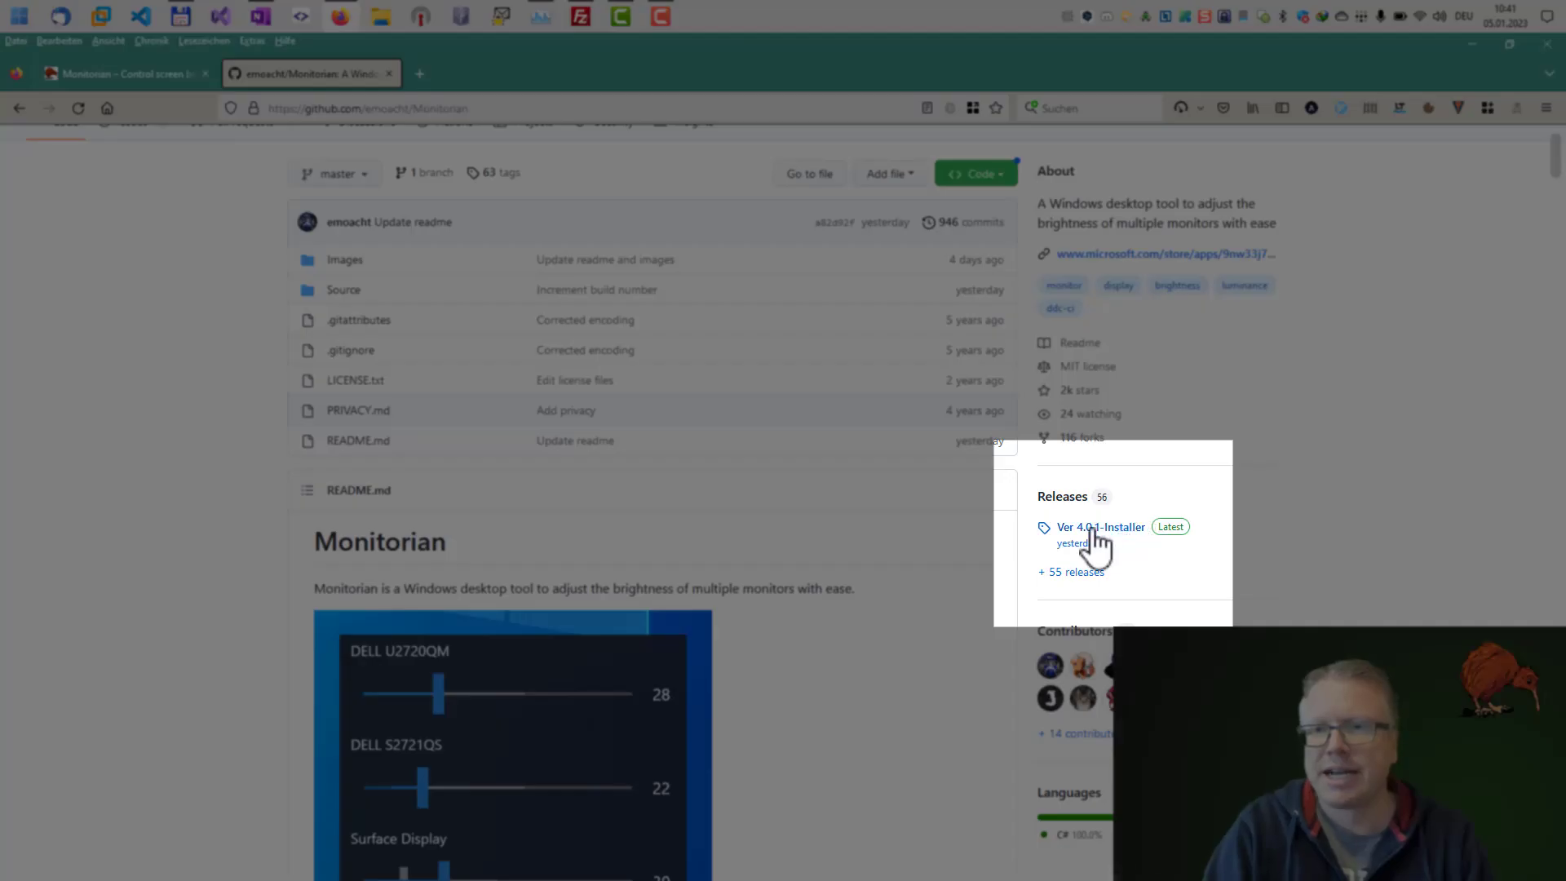
pyautogui.click(1100, 526)
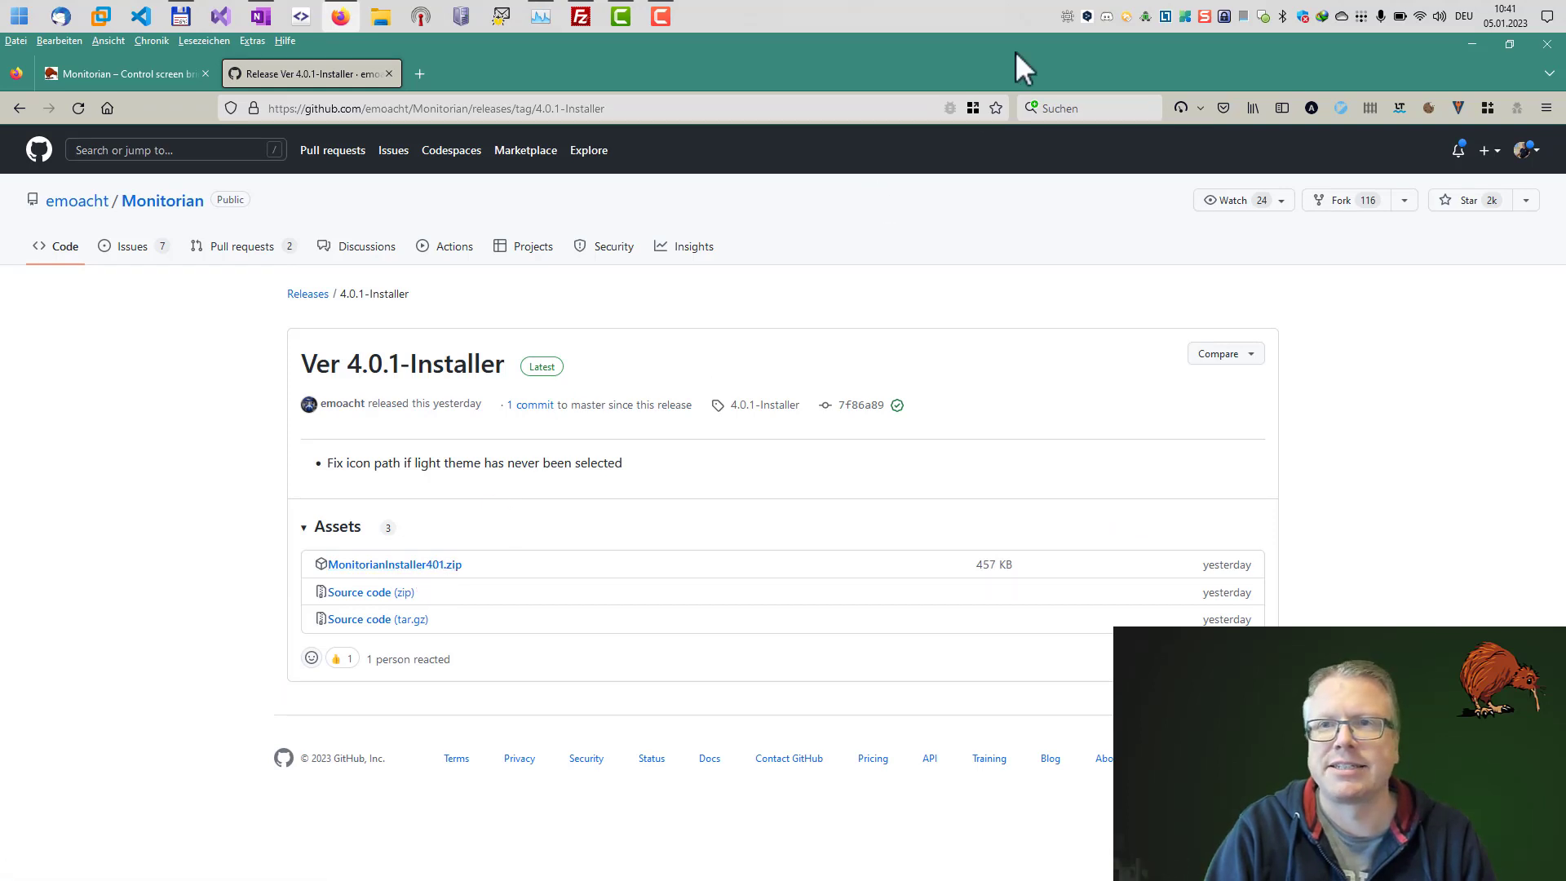
pyautogui.click(1067, 17)
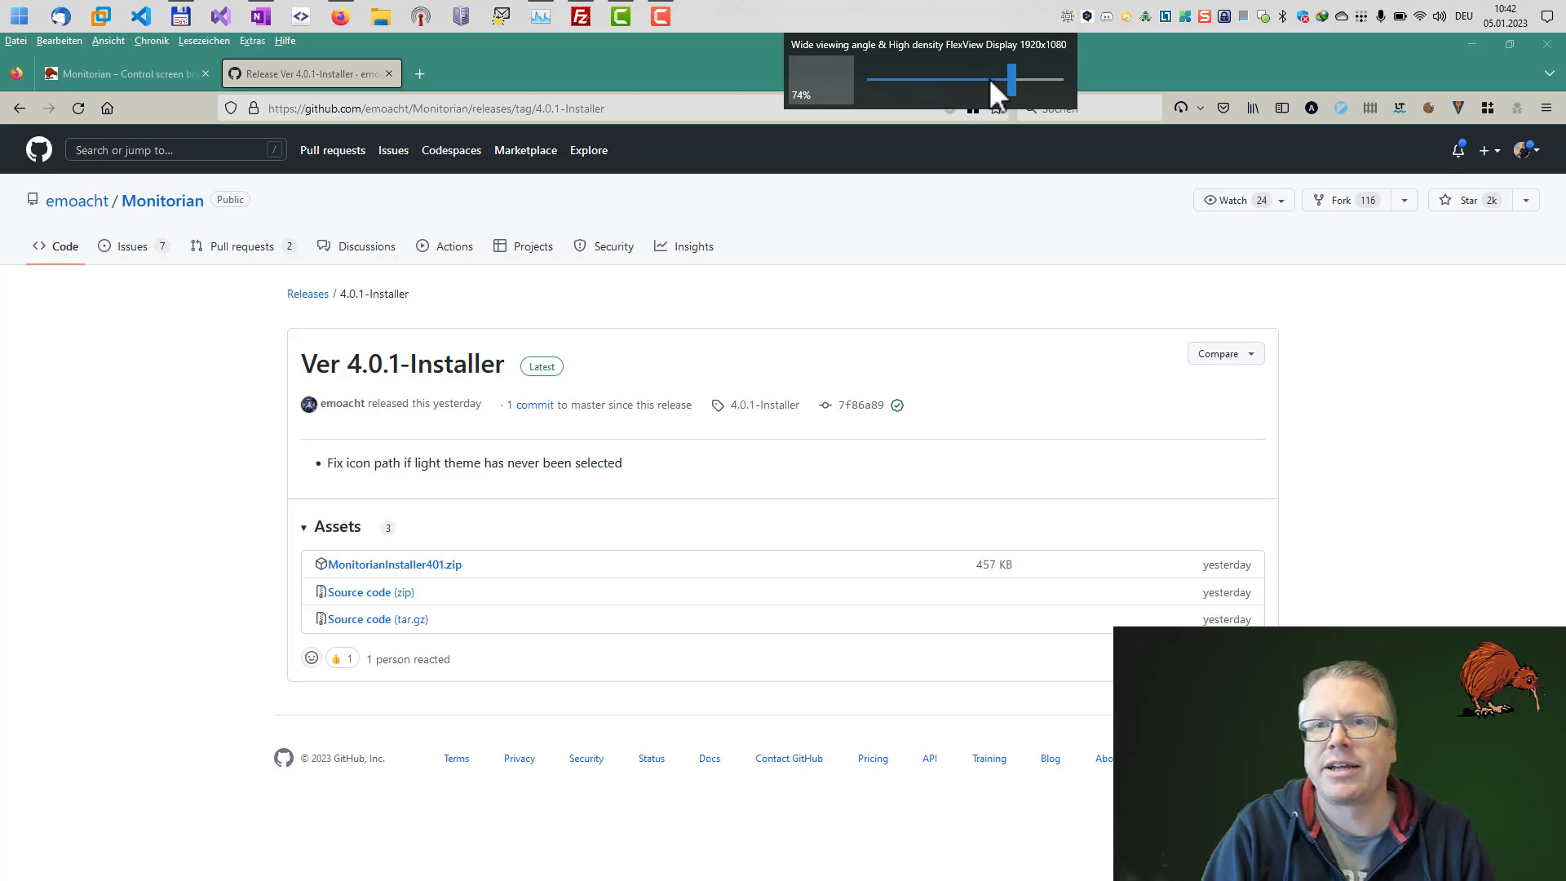
pyautogui.rightClick(1068, 13)
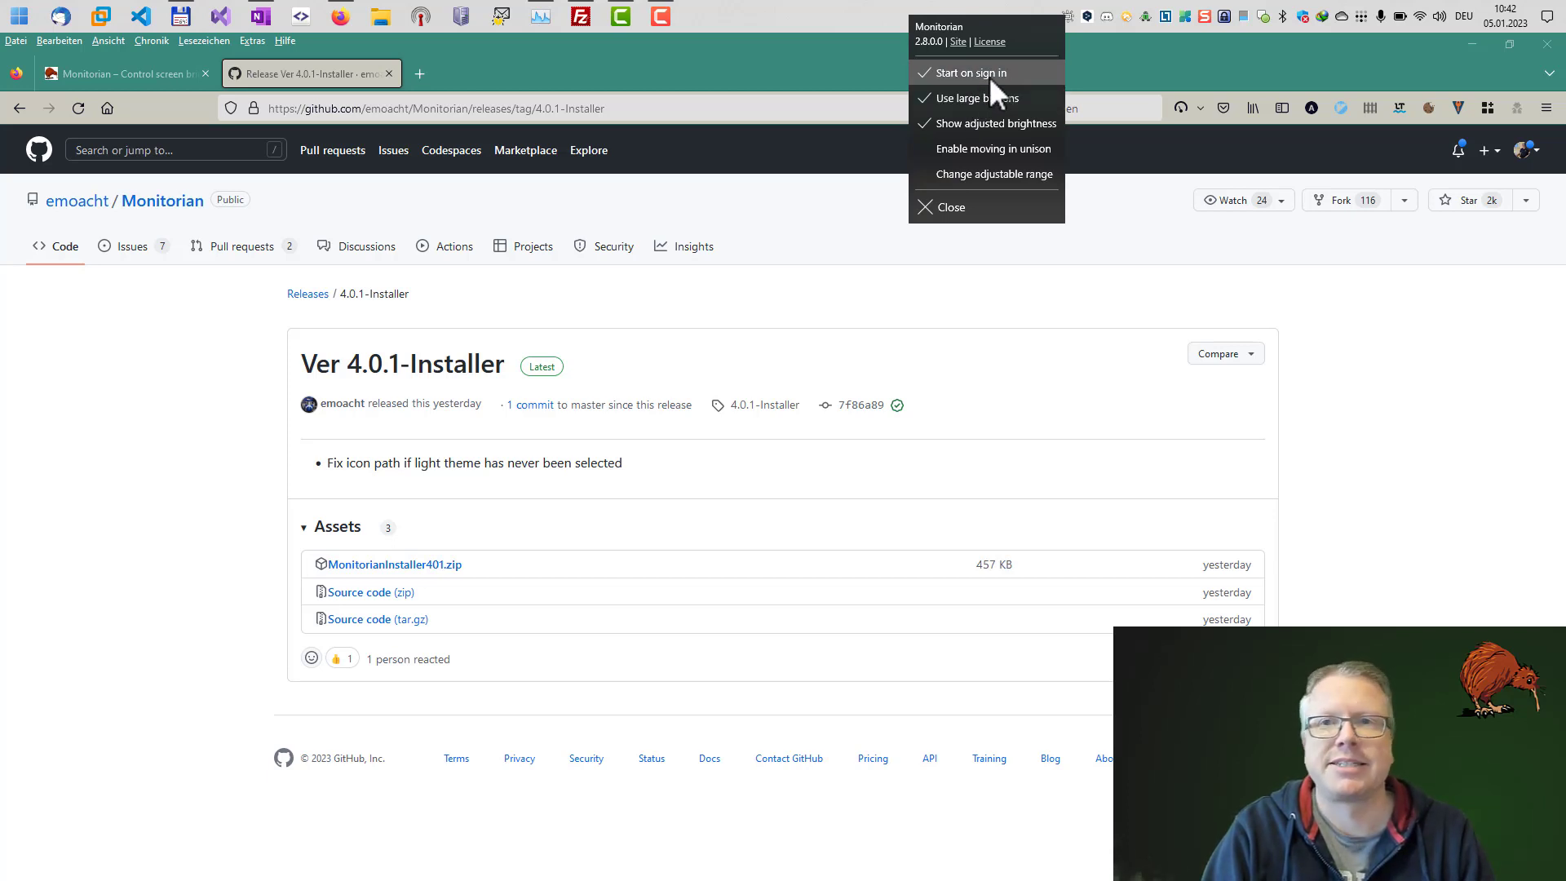
pyautogui.click(789, 337)
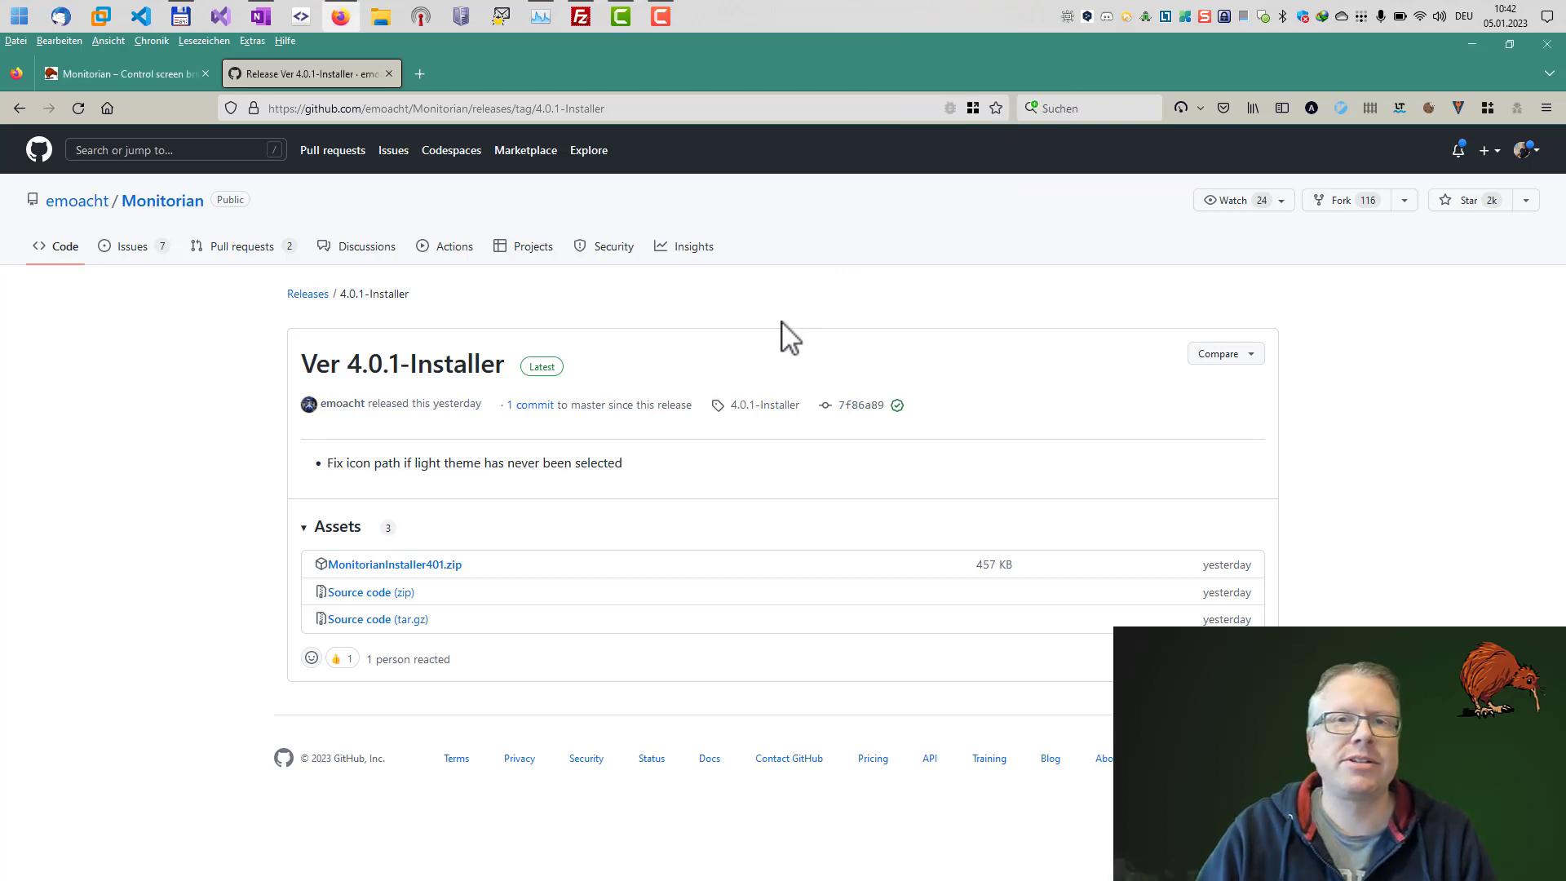